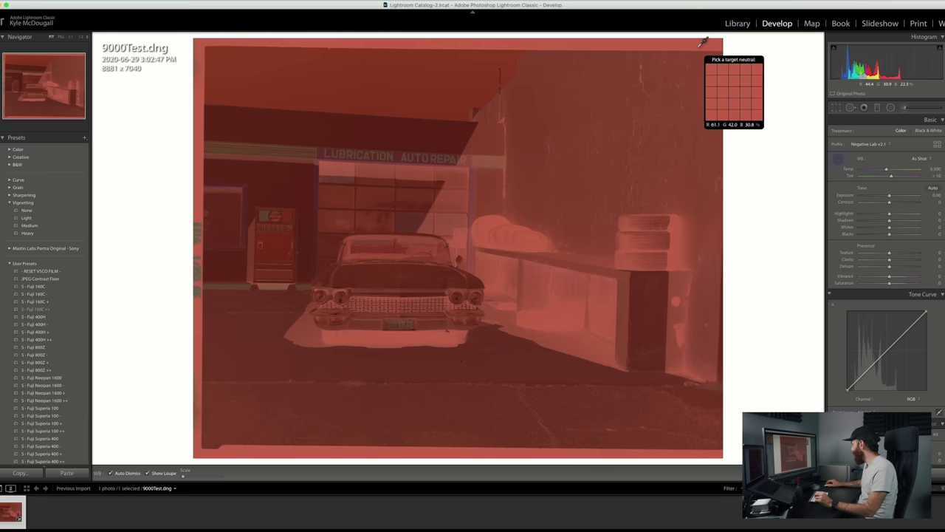
# Set the white balance from the unexposed film border, then crop the negative to 4 x 3 inside the border with a slight rotation
pyautogui.click(678, 46)
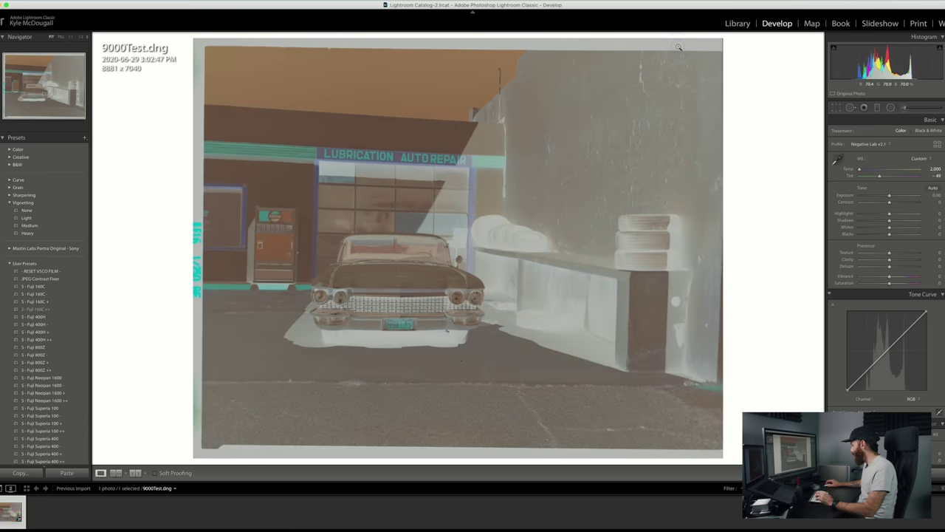
pyautogui.click(836, 107)
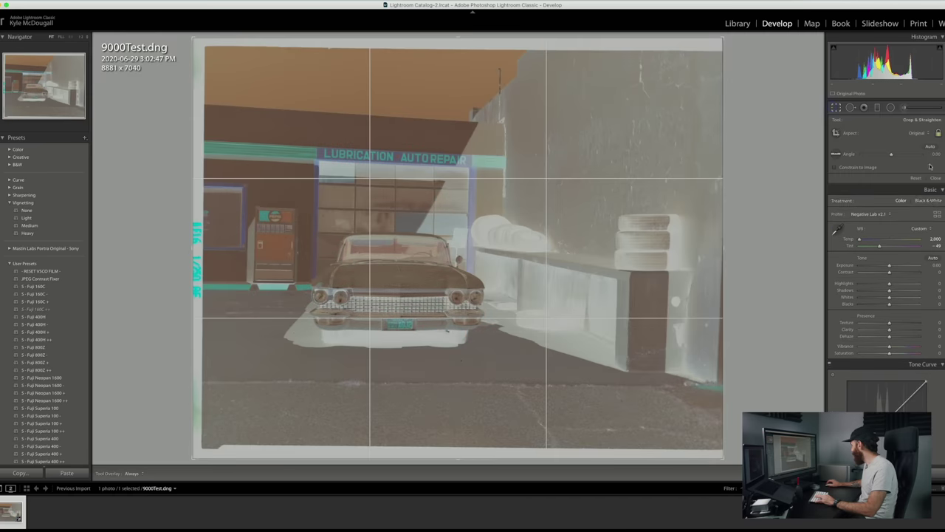
pyautogui.click(922, 134)
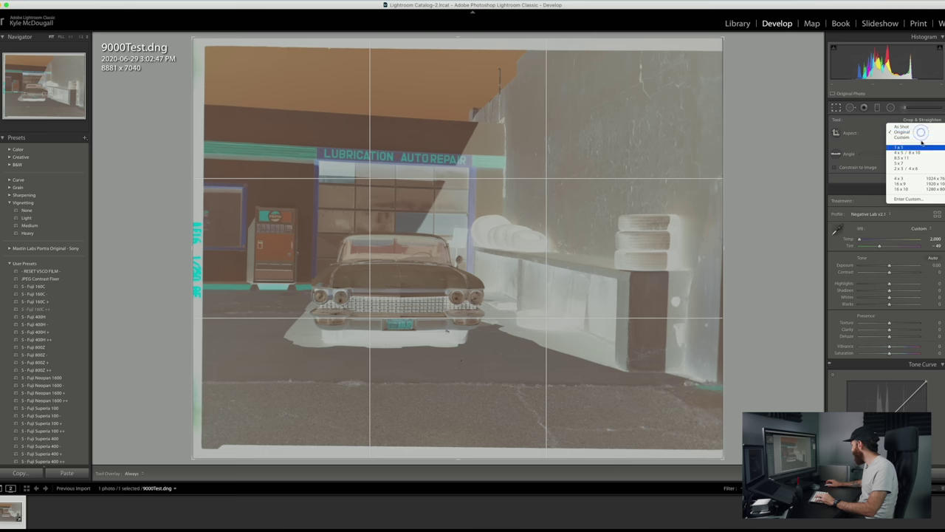
pyautogui.click(919, 180)
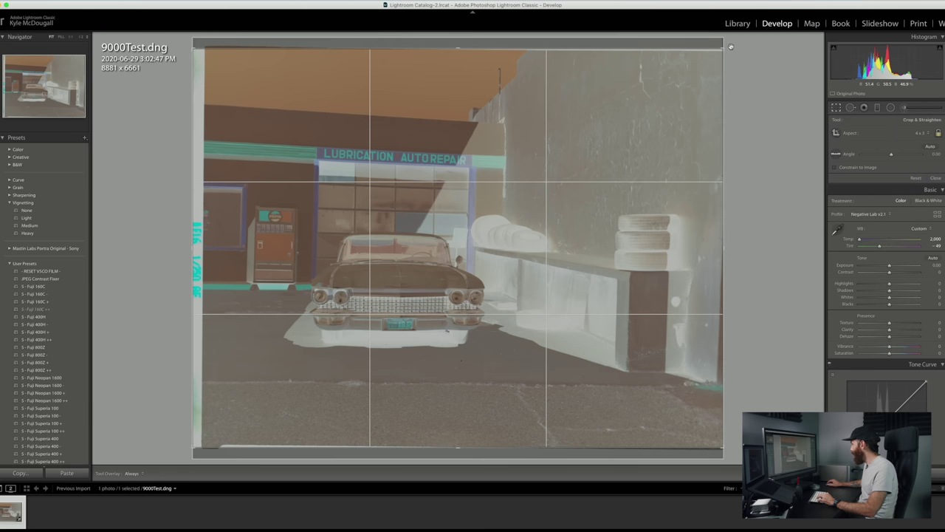
pyautogui.moveTo(723, 48); pyautogui.dragTo(799, 390)
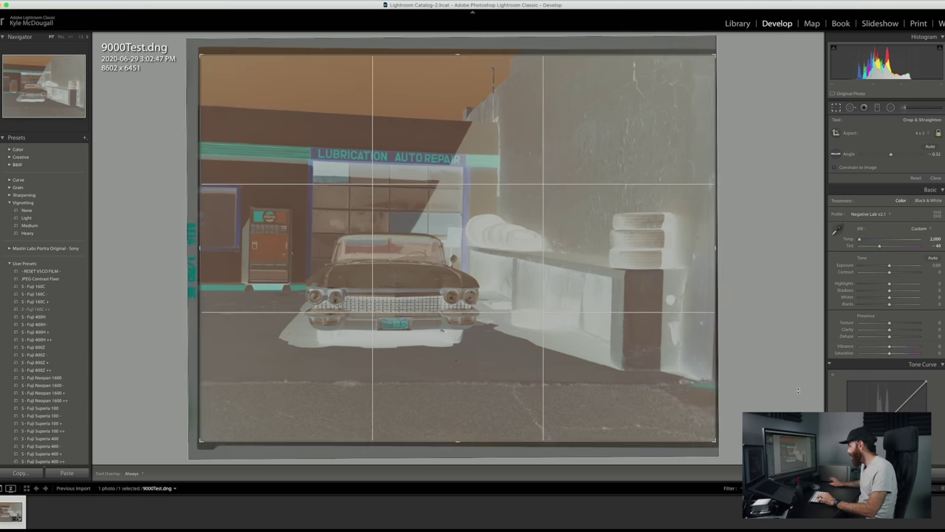
pyautogui.press('Return')
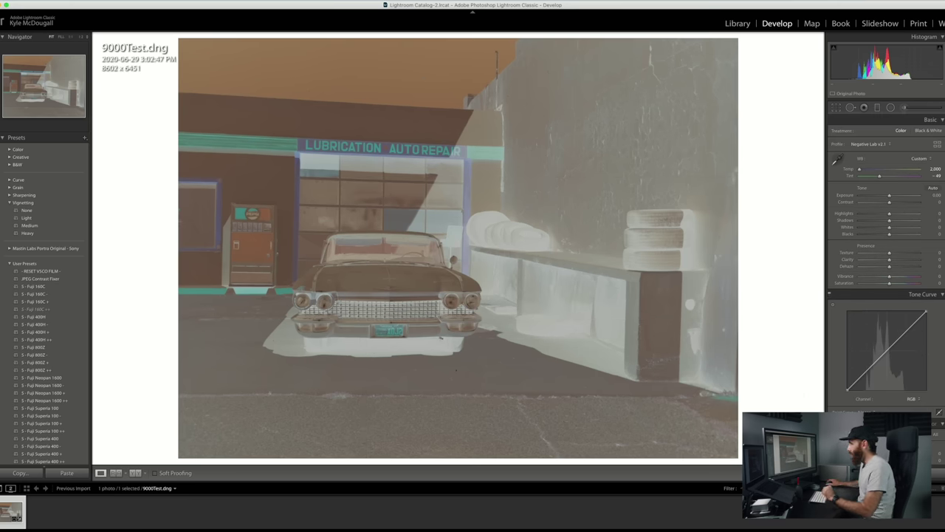
# Convert the negative with Negative Lab Pro, using the Vuescan/SF DNG source, Frontier color model and 3 – Default pre-saturation
pyautogui.click(56, 3)
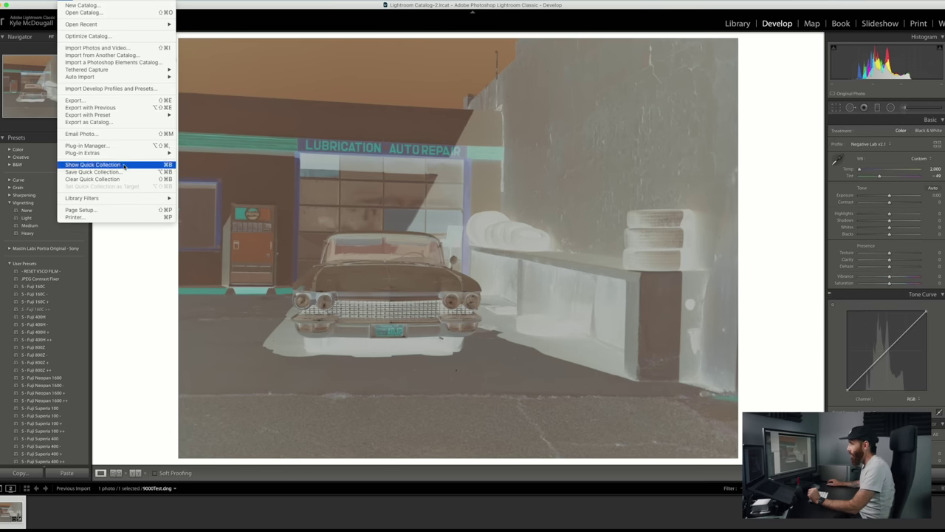
pyautogui.moveTo(131, 153)
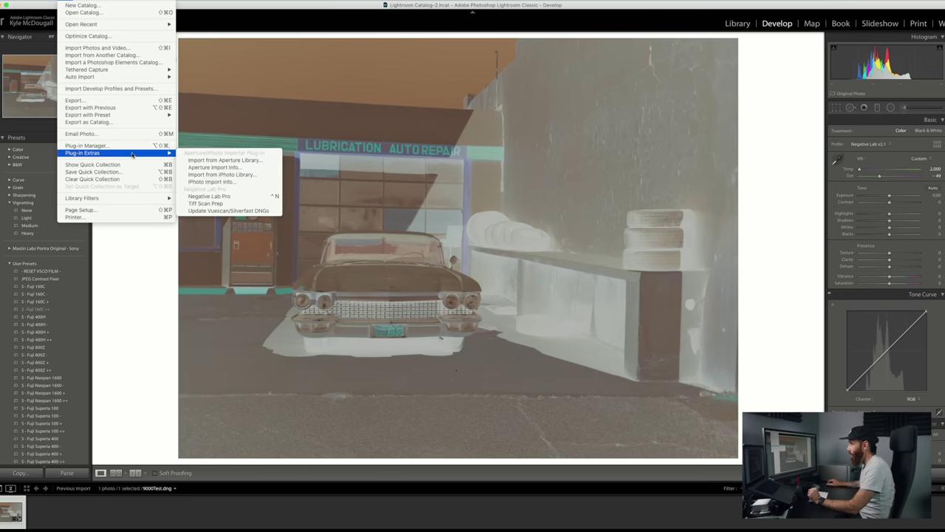
pyautogui.click(214, 196)
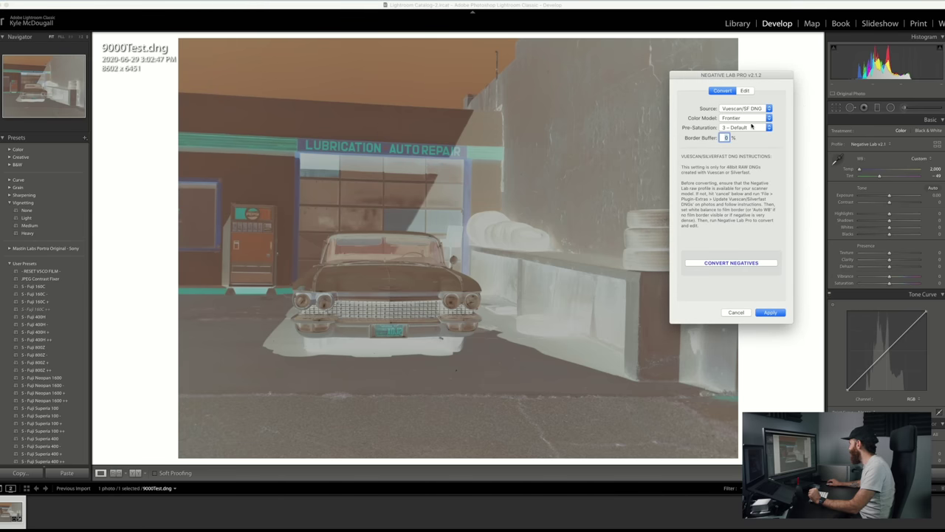
pyautogui.click(738, 264)
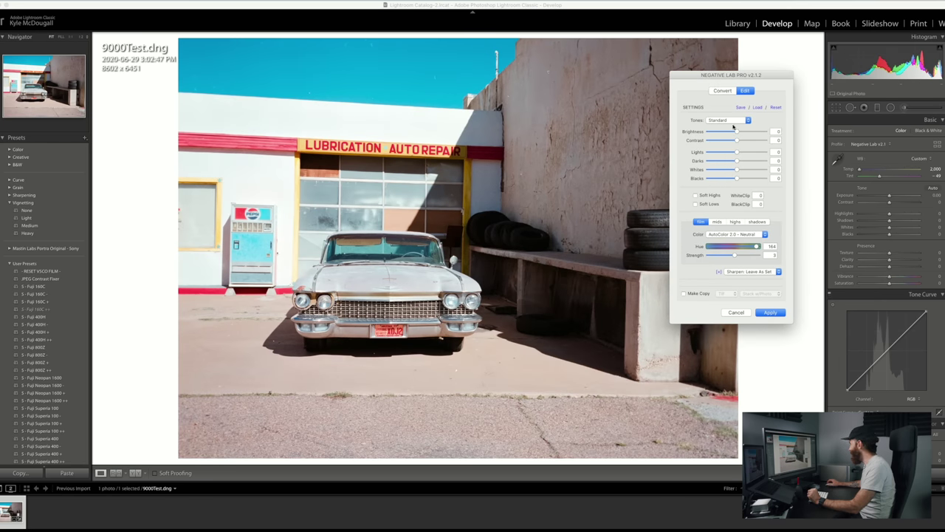
# Set the conversion's tones to All Soft and sharpening to Lab, and apply the edit
pyautogui.click(732, 120)
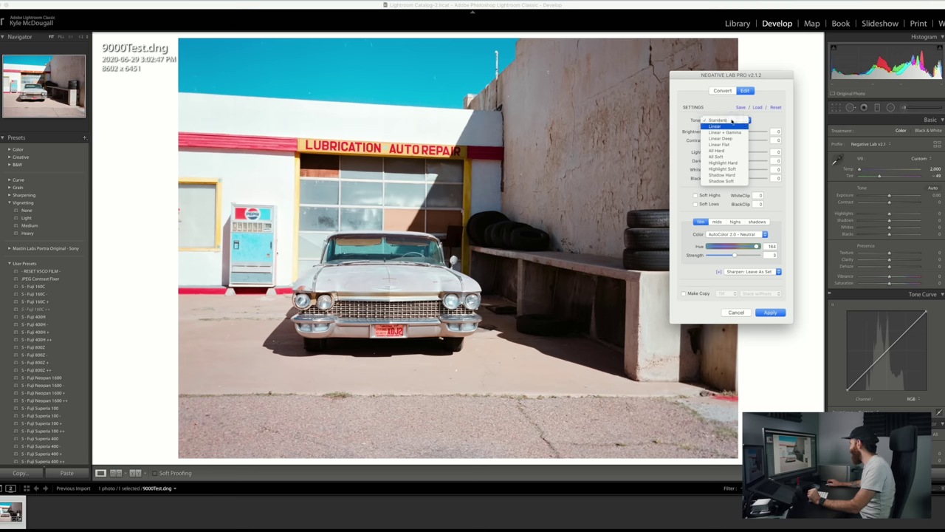
pyautogui.click(732, 158)
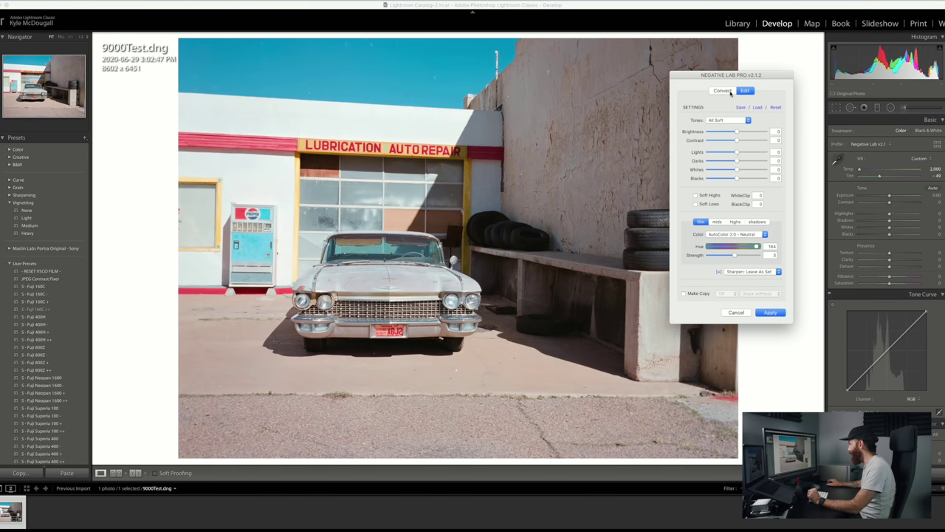
pyautogui.moveTo(721, 77); pyautogui.dragTo(744, 72)
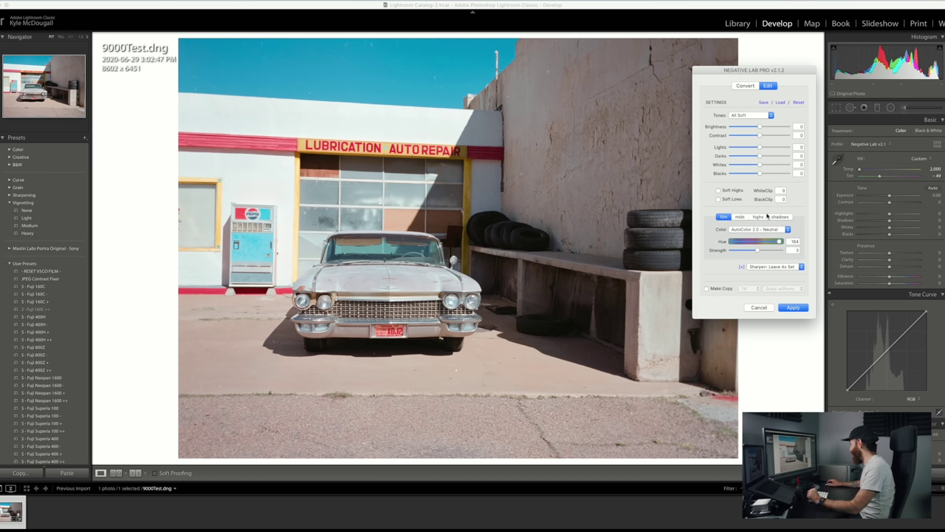
pyautogui.click(786, 269)
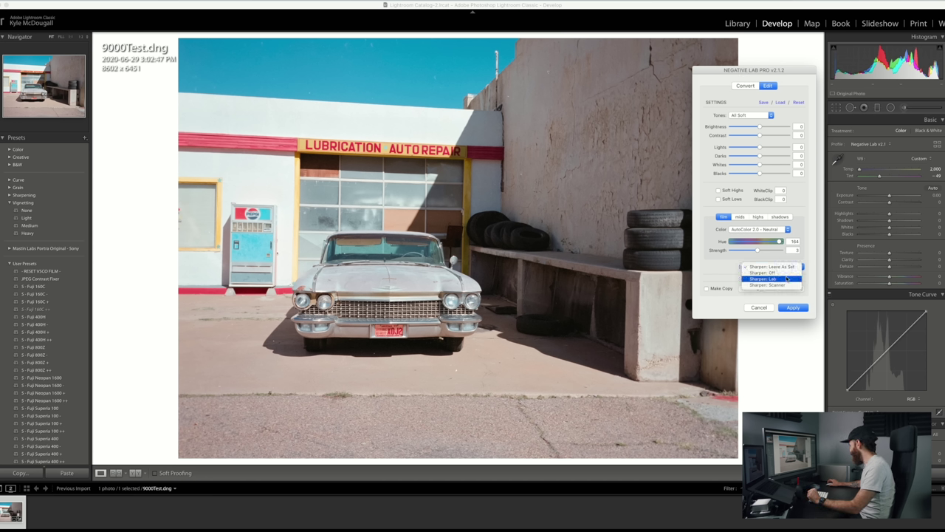
pyautogui.click(786, 279)
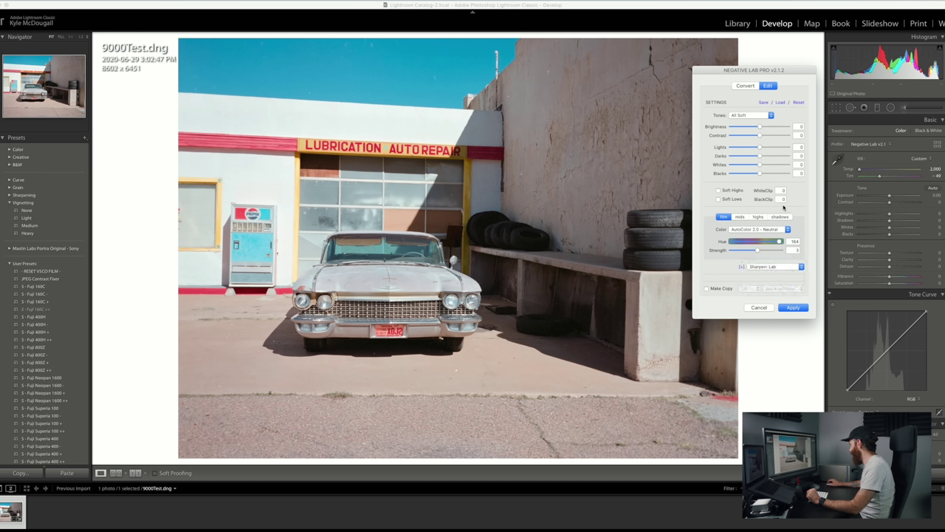
pyautogui.click(793, 308)
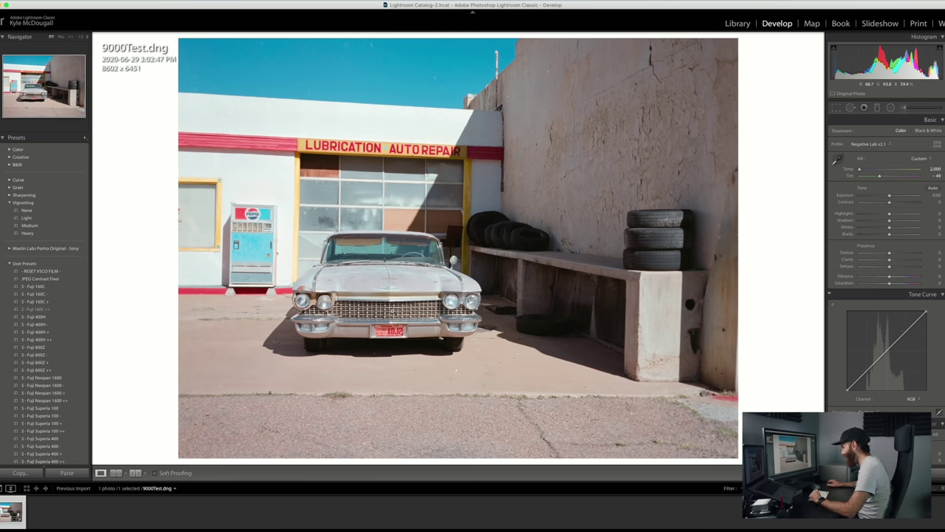
# Examine the car's grille and licence plate at 1:1 magnification and review the sharpening settings in the photo's Detail adjustments
pyautogui.click(391, 311)
pyautogui.moveTo(264, 313); pyautogui.dragTo(350, 270)
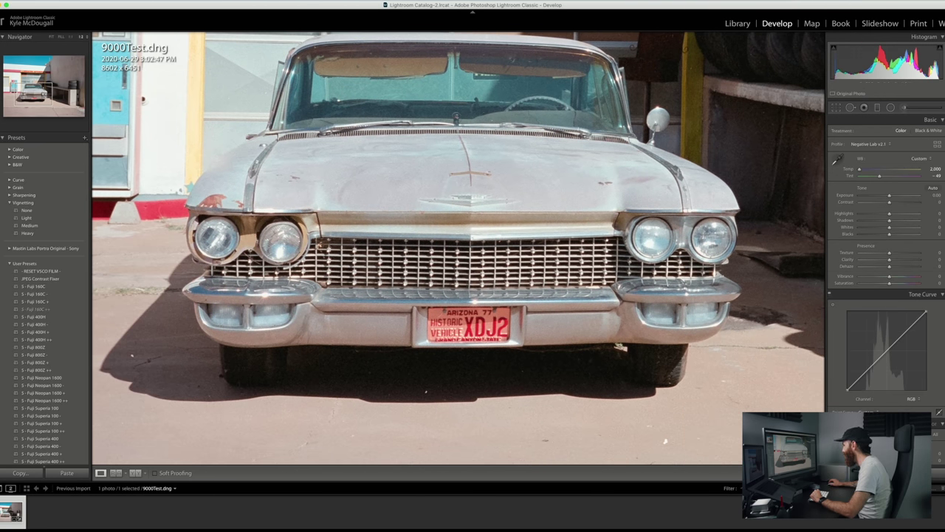
pyautogui.click(83, 36)
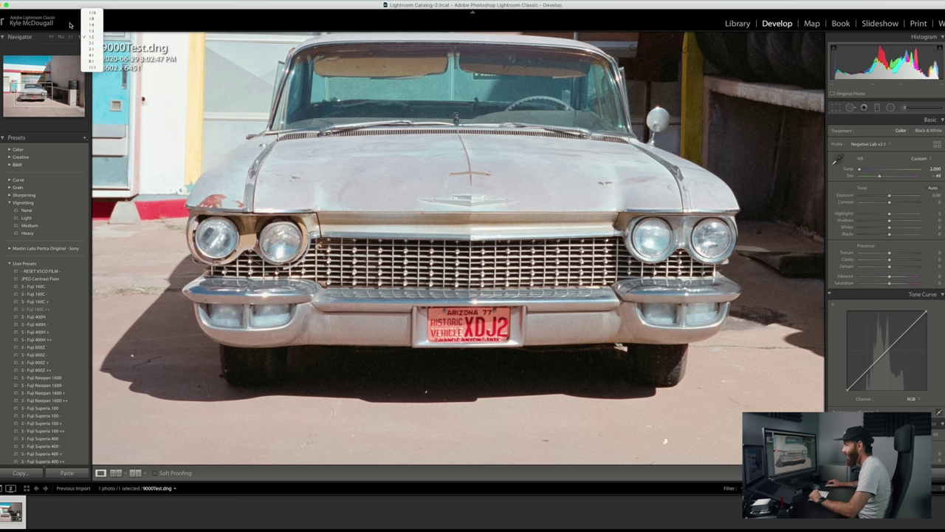
pyautogui.click(95, 43)
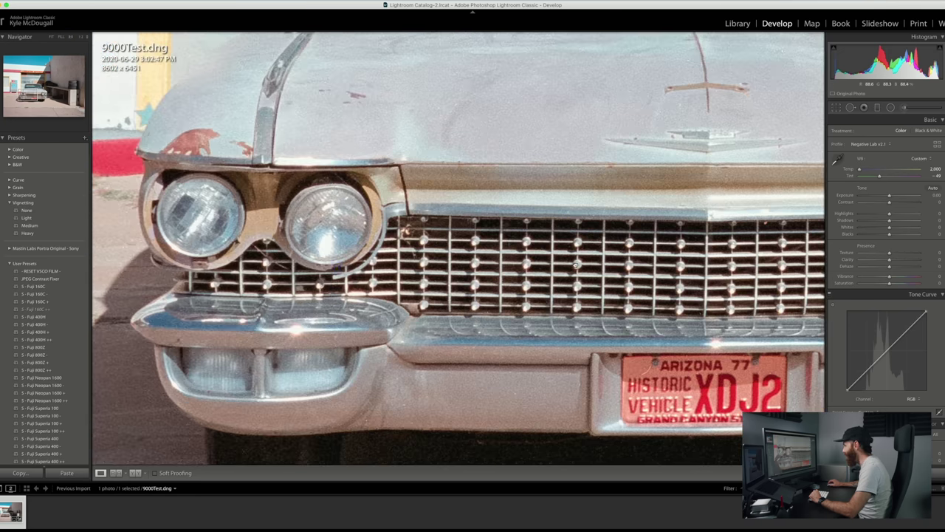
pyautogui.hscroll(5, 577, 264)
pyautogui.hscroll(1, 576, 232)
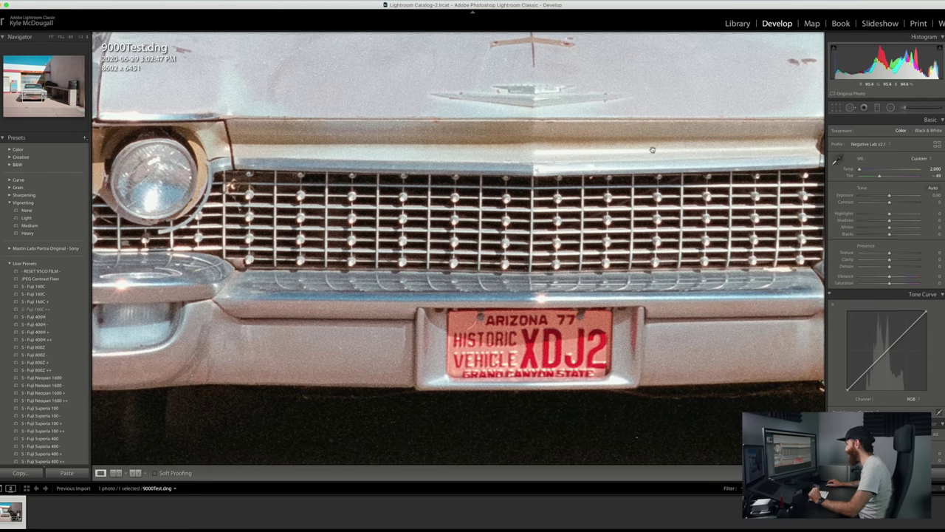
pyautogui.scroll(-1, 897, 321)
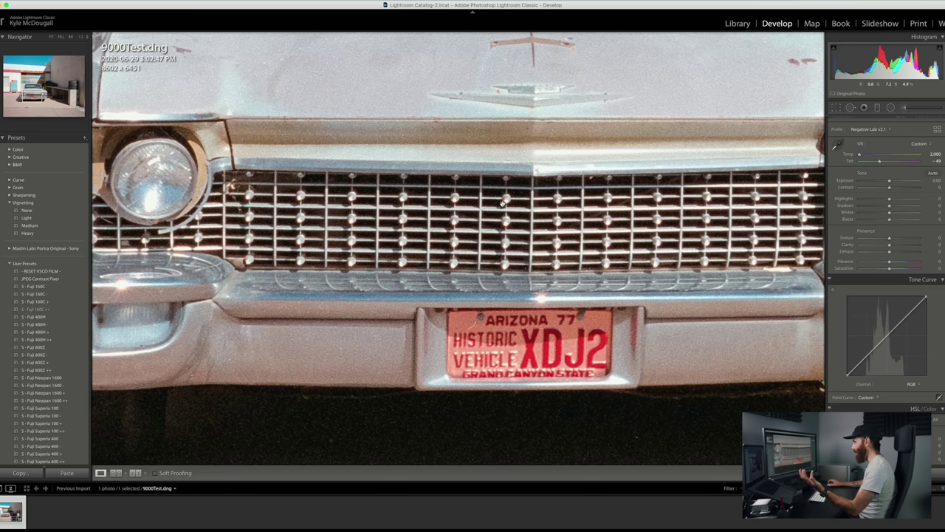
pyautogui.moveTo(503, 201); pyautogui.dragTo(489, 201)
pyautogui.scroll(-5, 908, 318)
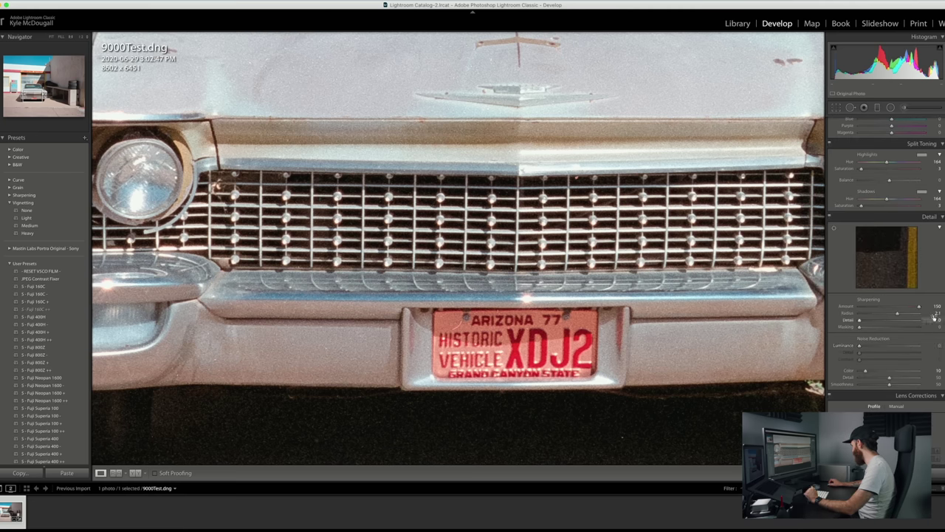
pyautogui.moveTo(524, 202); pyautogui.dragTo(515, 314)
pyautogui.click(516, 314)
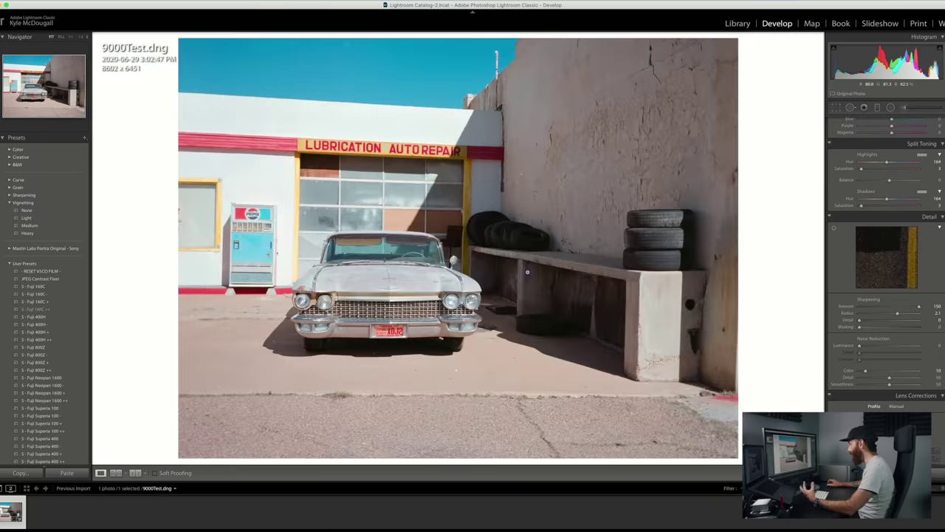
# Straighten the photo by rotating its crop slightly
pyautogui.press('r')
pyautogui.moveTo(754, 146); pyautogui.dragTo(755, 144)
pyautogui.press('r')
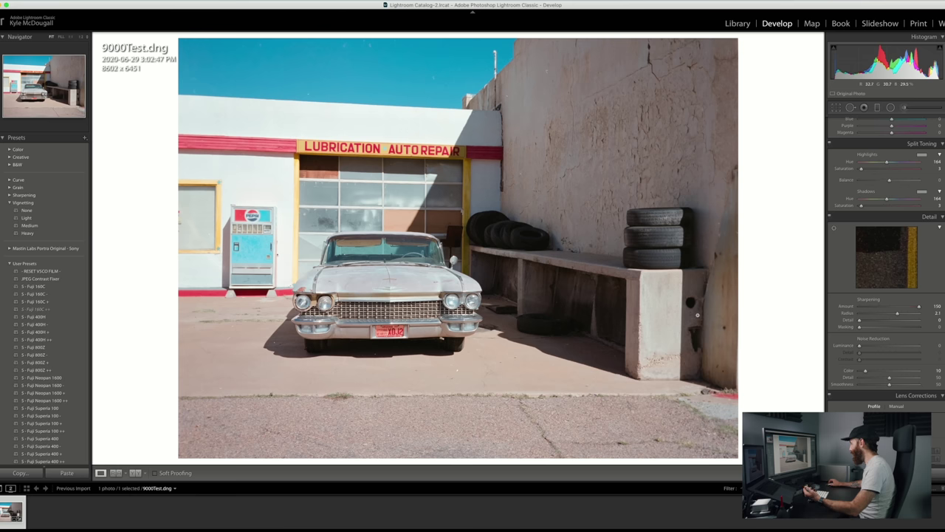
# Examine the shadows under the bench, the white wall, the LUBRICATION sign and the sky up close for detail and dust
pyautogui.moveTo(529, 233); pyautogui.dragTo(567, 365)
pyautogui.moveTo(616, 386); pyautogui.dragTo(521, 391)
pyautogui.click(466, 281)
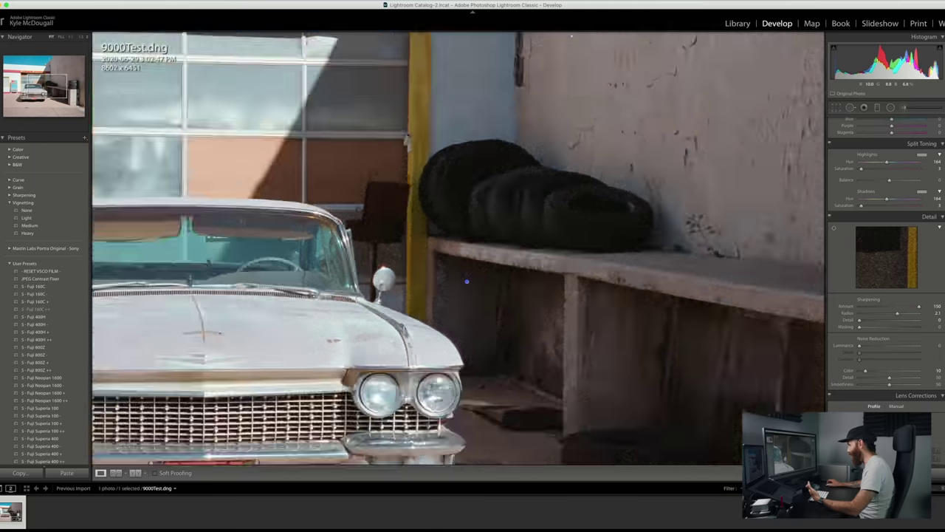
pyautogui.click(220, 120)
pyautogui.moveTo(585, 190); pyautogui.dragTo(522, 261)
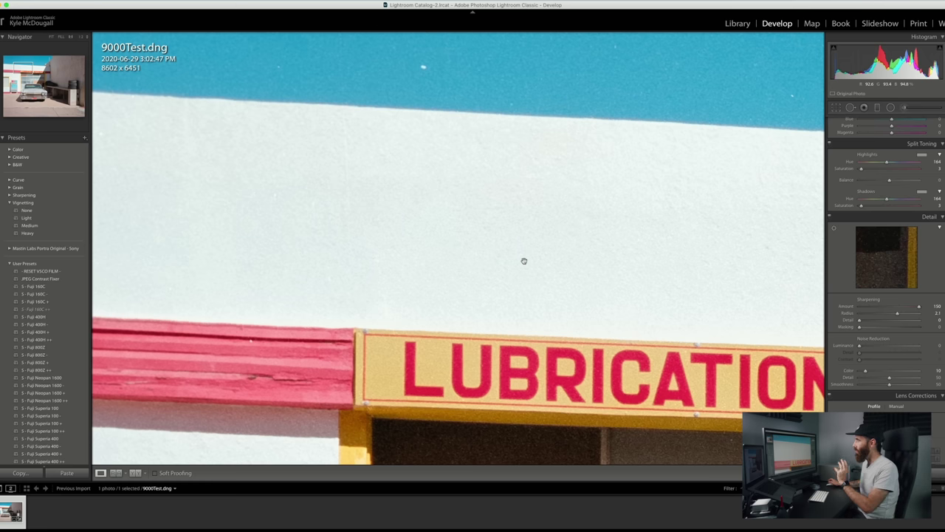
pyautogui.moveTo(523, 261); pyautogui.dragTo(367, 313)
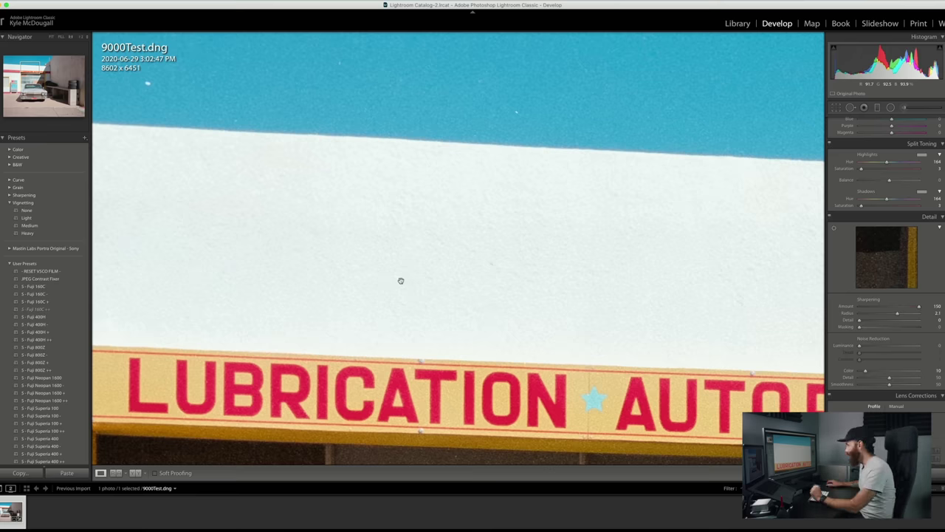
pyautogui.scroll(5, 401, 281)
pyautogui.scroll(-3, 414, 330)
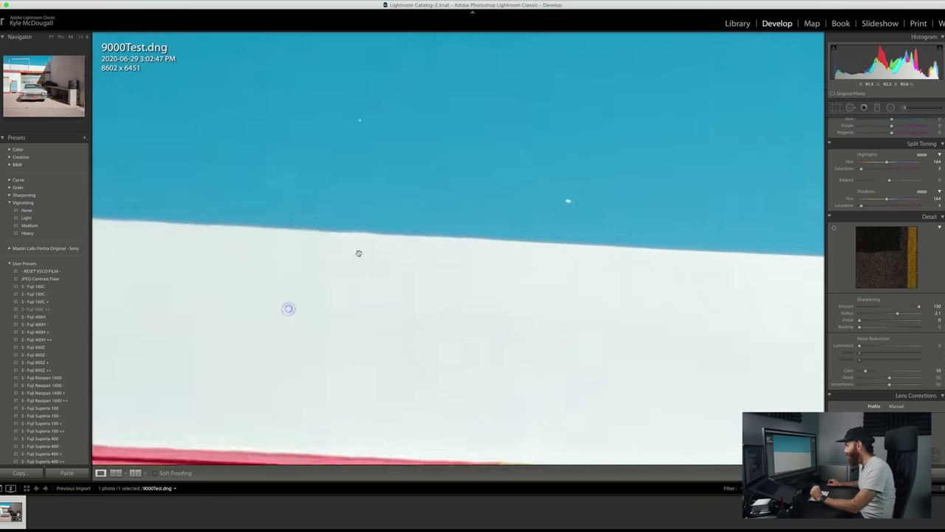
pyautogui.scroll(5, 465, 254)
pyautogui.hscroll(3, 502, 229)
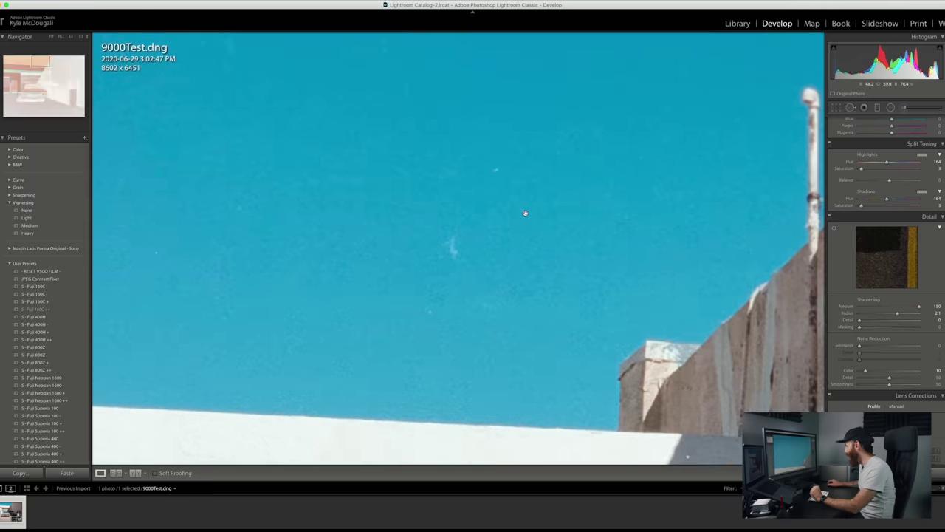
pyautogui.scroll(2, 525, 213)
pyautogui.hscroll(5, 526, 213)
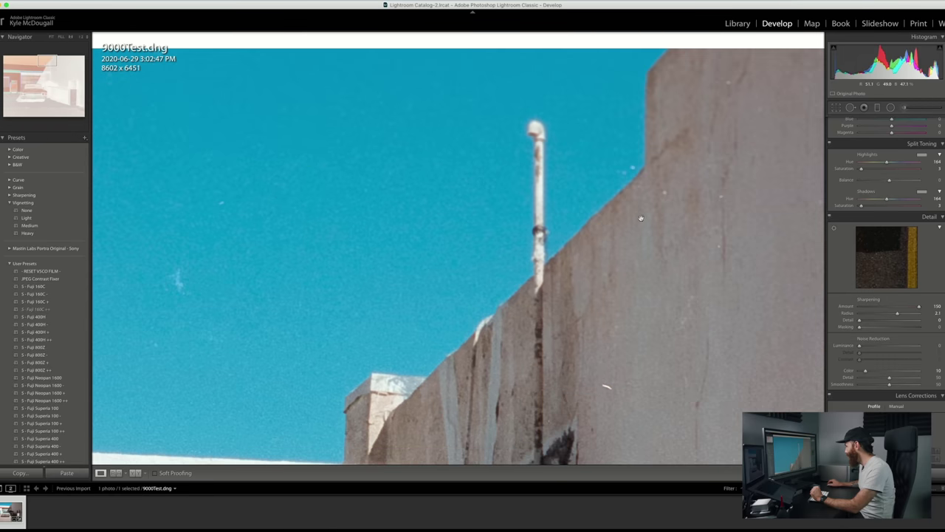
pyautogui.hscroll(5, 569, 205)
pyautogui.click(534, 200)
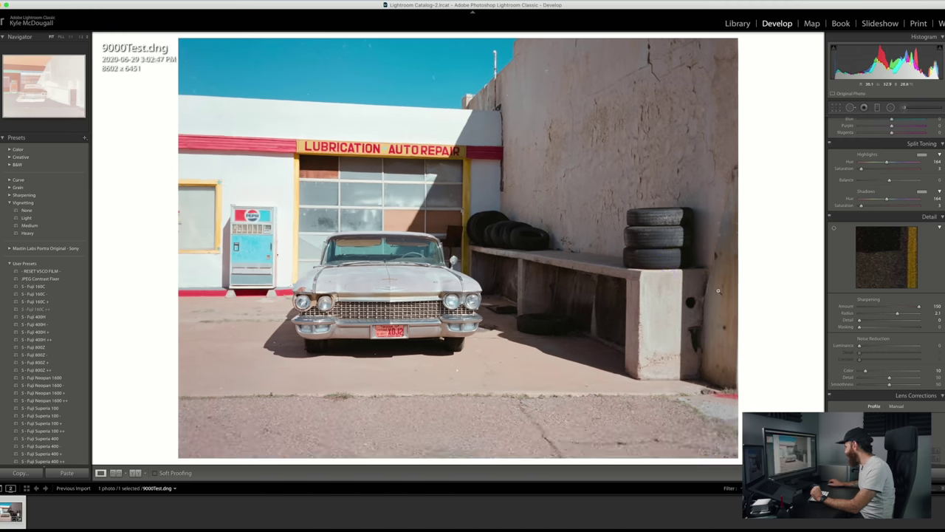
# Examine the concrete bench base, the ground near the photo's edge and the car's windshield up close for sharpness
pyautogui.click(722, 390)
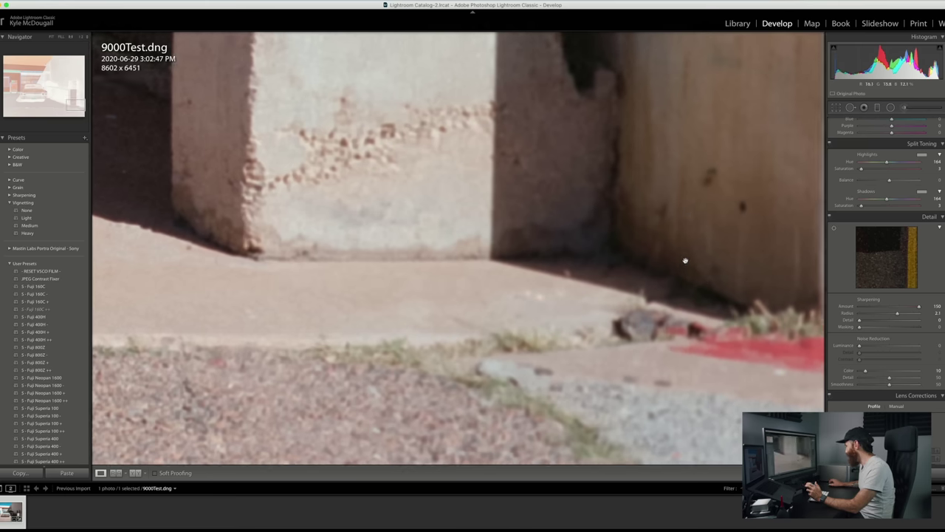
pyautogui.scroll(-5, 672, 246)
pyautogui.hscroll(3, 672, 247)
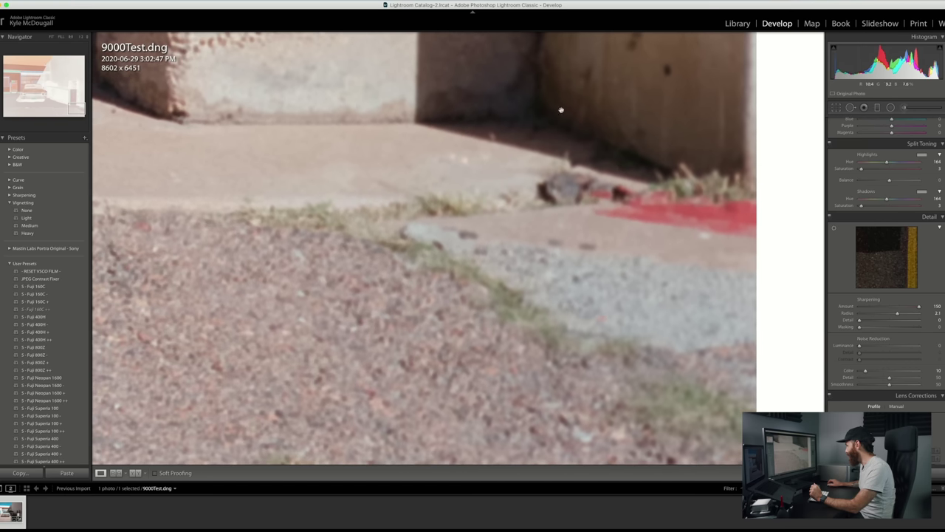
pyautogui.scroll(10, 365, 169)
pyautogui.hscroll(3, 608, 98)
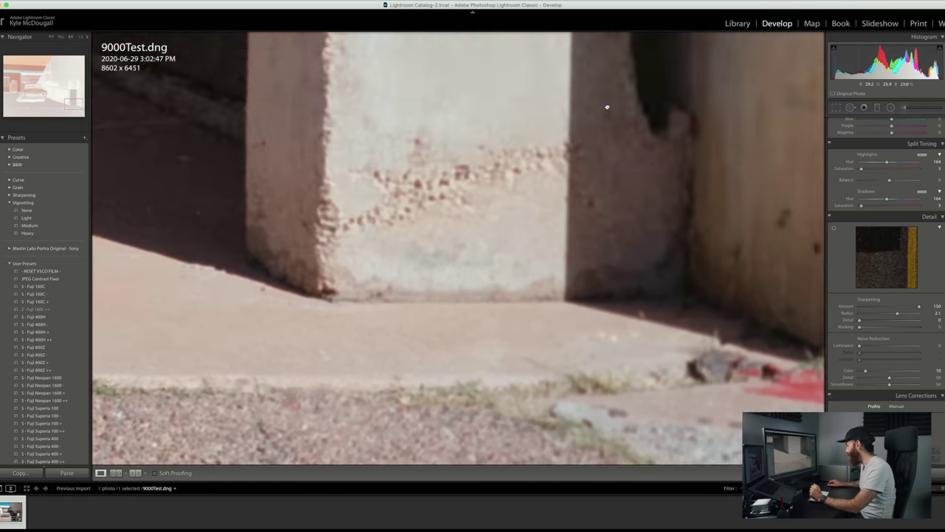
pyautogui.hscroll(-10, 605, 208)
pyautogui.scroll(-10, 599, 182)
pyautogui.scroll(5, 659, 188)
pyautogui.hscroll(-5, 659, 189)
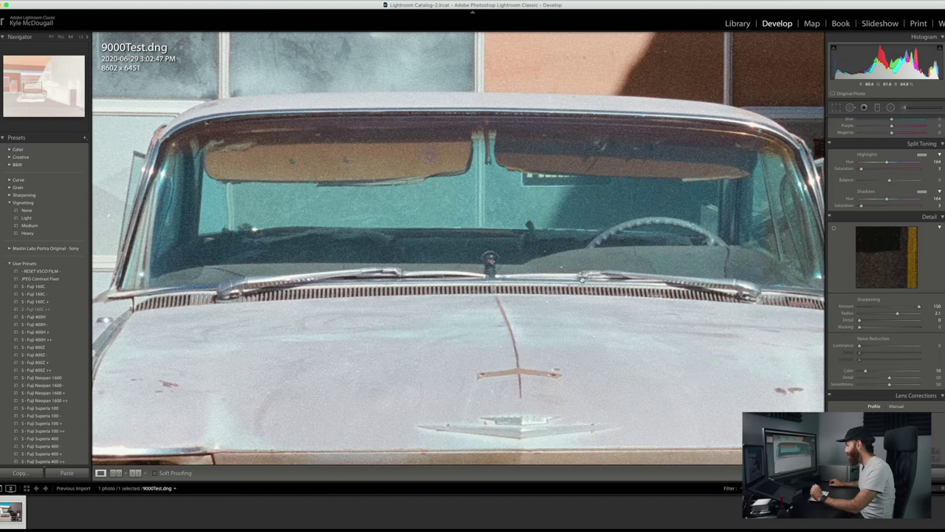
# Examine the car's hood, headlights, grille and bumper up close, and return to the full photo view
pyautogui.scroll(-10, 583, 279)
pyautogui.hscroll(-3, 583, 279)
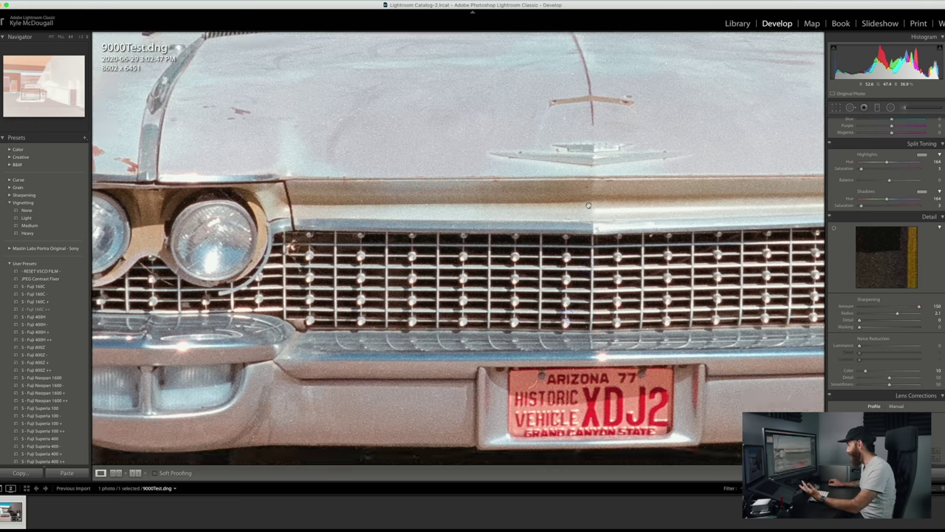
pyautogui.click(591, 206)
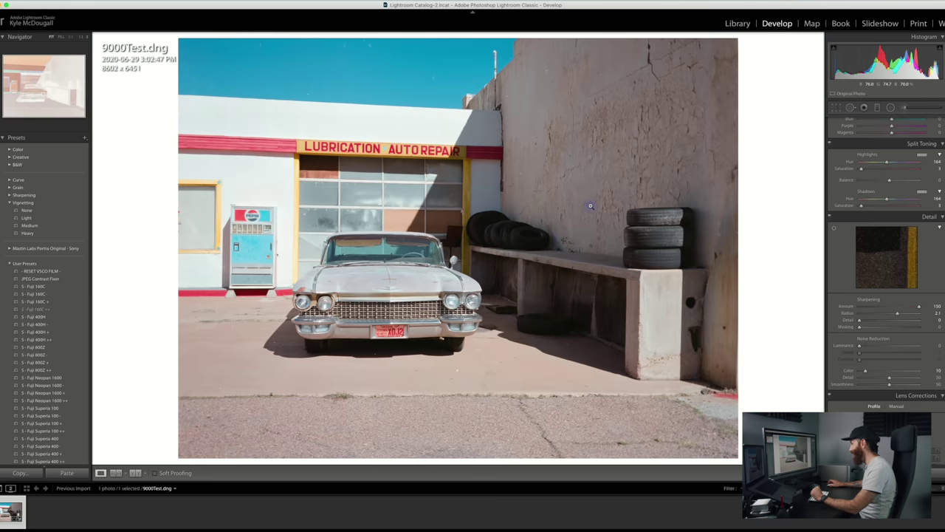
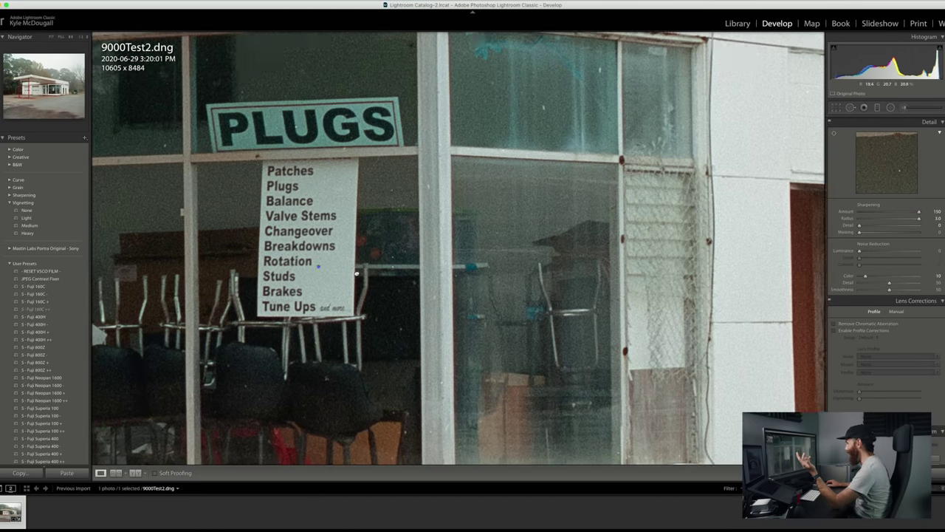
# Examine the shop window, red curb and pavement of 9000Test2.dng up close, and return to the full view
pyautogui.scroll(-8, 925, 364)
pyautogui.scroll(4, 920, 355)
pyautogui.scroll(4, 914, 348)
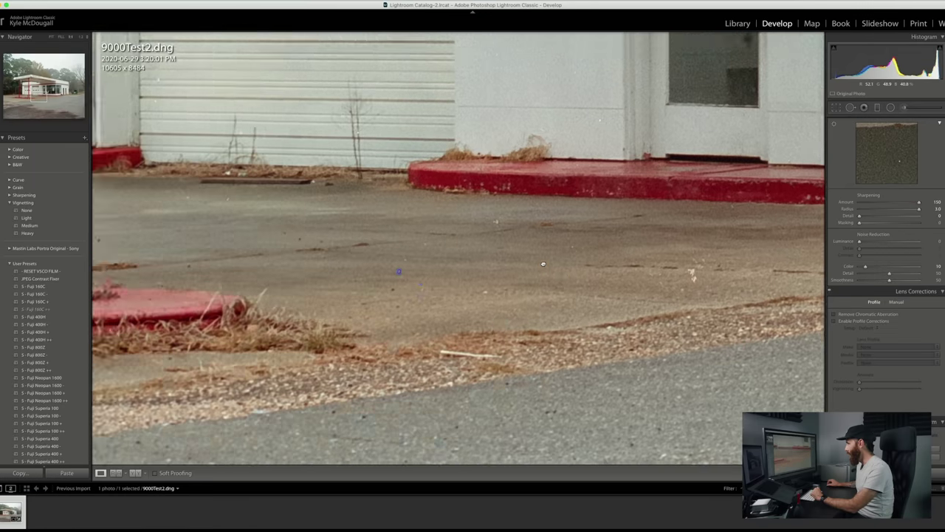
pyautogui.moveTo(543, 264); pyautogui.dragTo(530, 185)
pyautogui.click(451, 90)
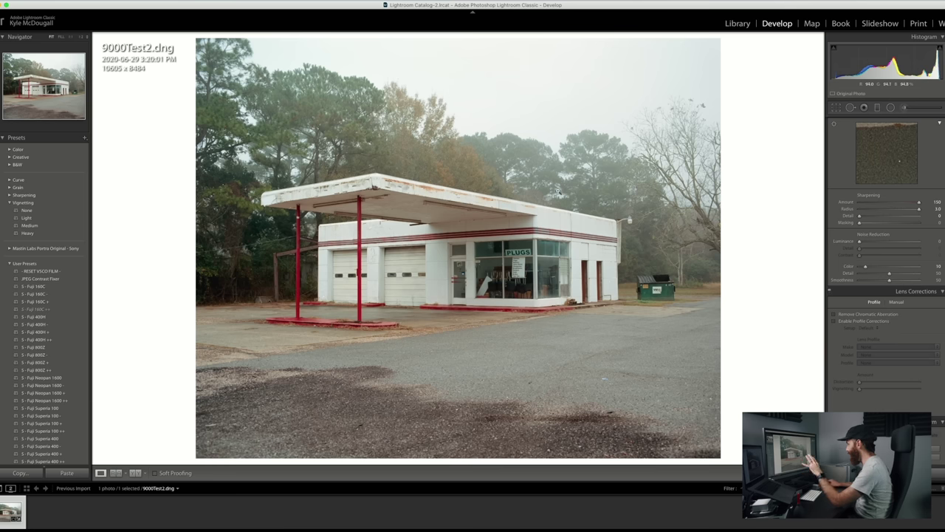
# Examine the dark trees and undergrowth at the edge of the gas station photo up close for shadow detail
pyautogui.click(197, 284)
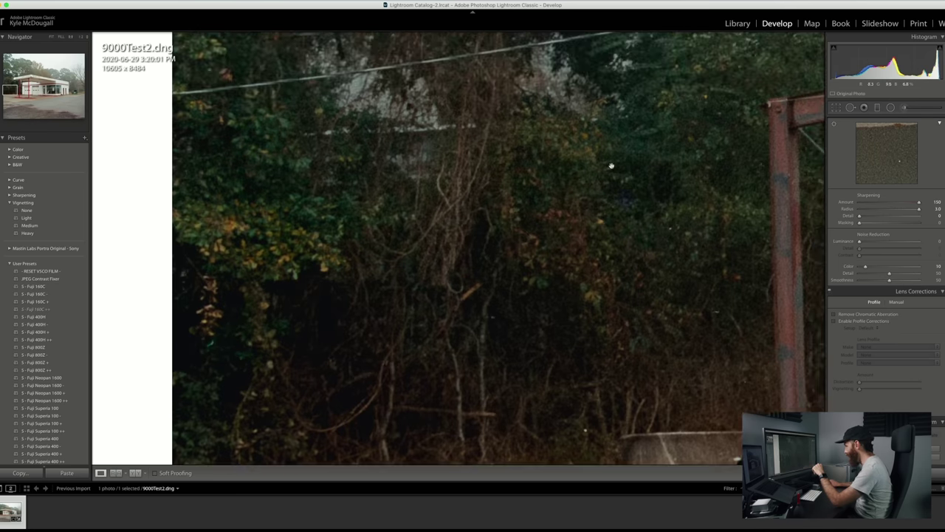
pyautogui.moveTo(612, 164); pyautogui.dragTo(539, 69)
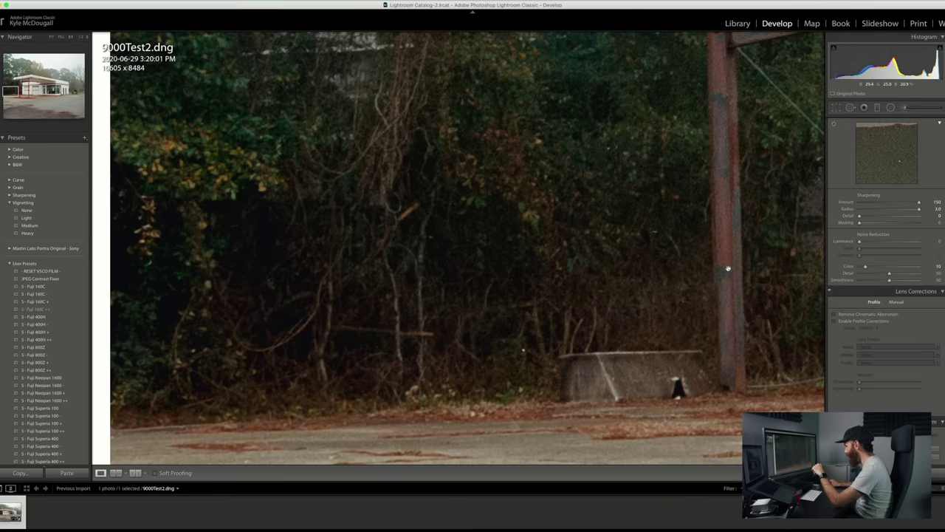
pyautogui.moveTo(731, 207); pyautogui.dragTo(561, 423)
pyautogui.moveTo(479, 244); pyautogui.dragTo(517, 414)
pyautogui.moveTo(657, 242); pyautogui.dragTo(619, 302)
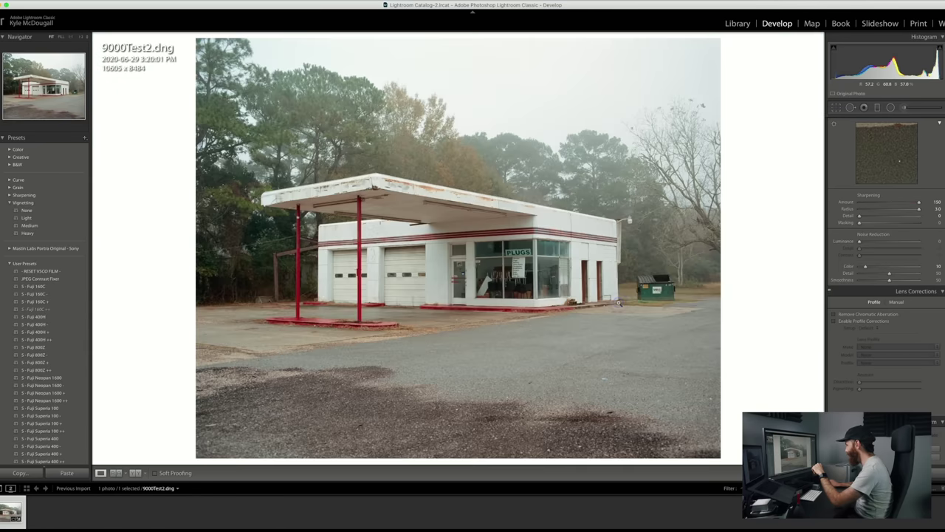
# Examine the foggy treetops and pale sky of the gas station photo up close for highlight detail and dust
pyautogui.click(563, 80)
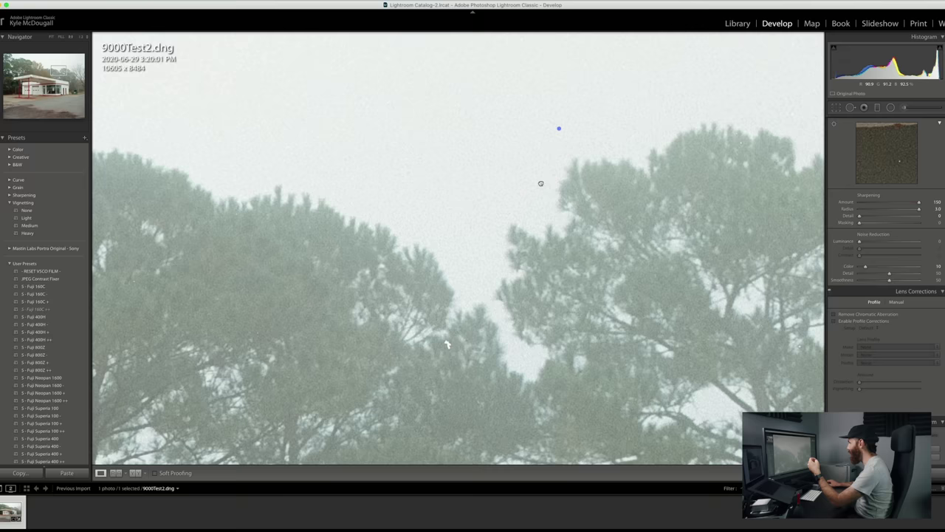
pyautogui.moveTo(447, 344); pyautogui.dragTo(355, 72)
pyautogui.moveTo(544, 371); pyautogui.dragTo(582, 327)
pyautogui.click(583, 328)
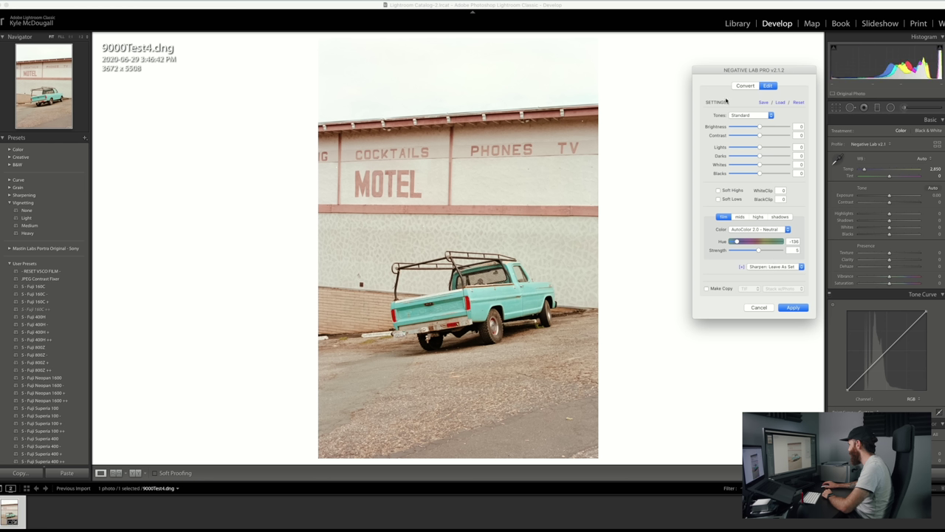
# Set the Negative Lab Pro tones to All Soft and the color to AutoColor 2.0 - Cooling for 9000Test4.dng
pyautogui.click(751, 115)
pyautogui.click(746, 152)
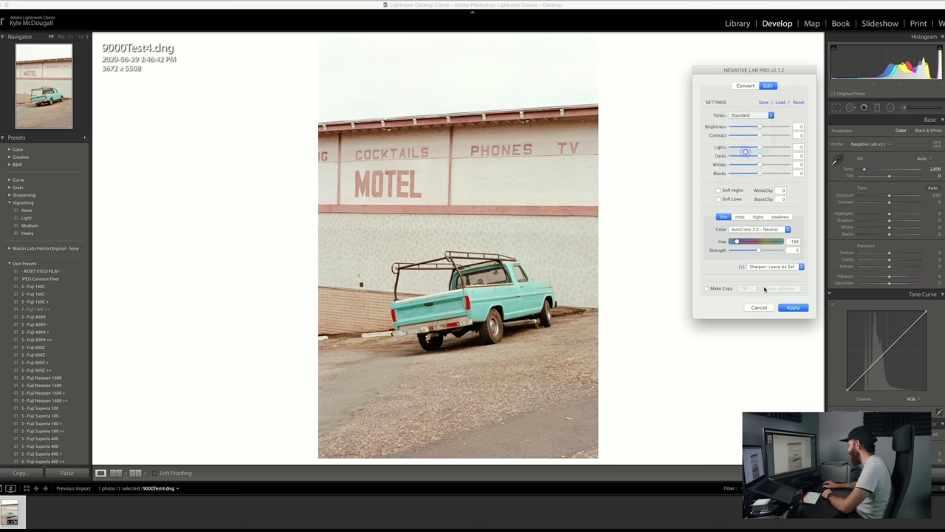
pyautogui.click(760, 229)
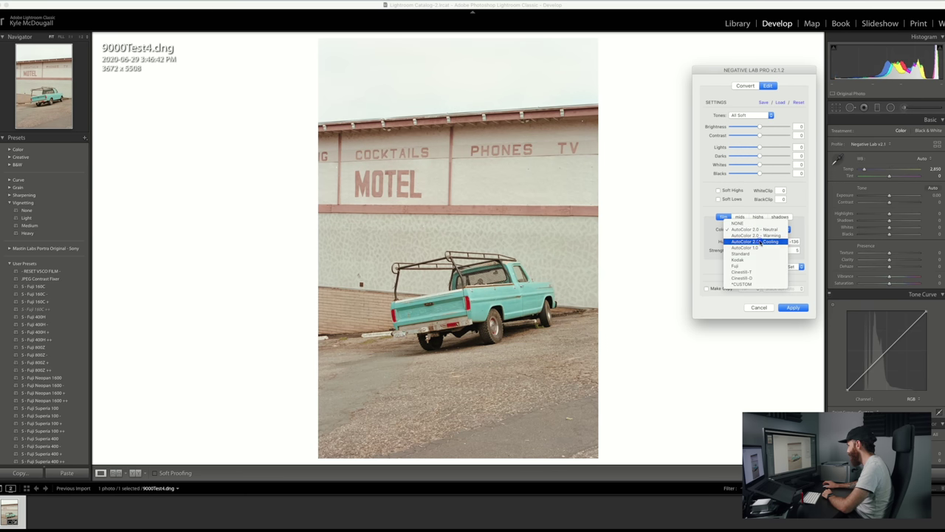
pyautogui.click(761, 242)
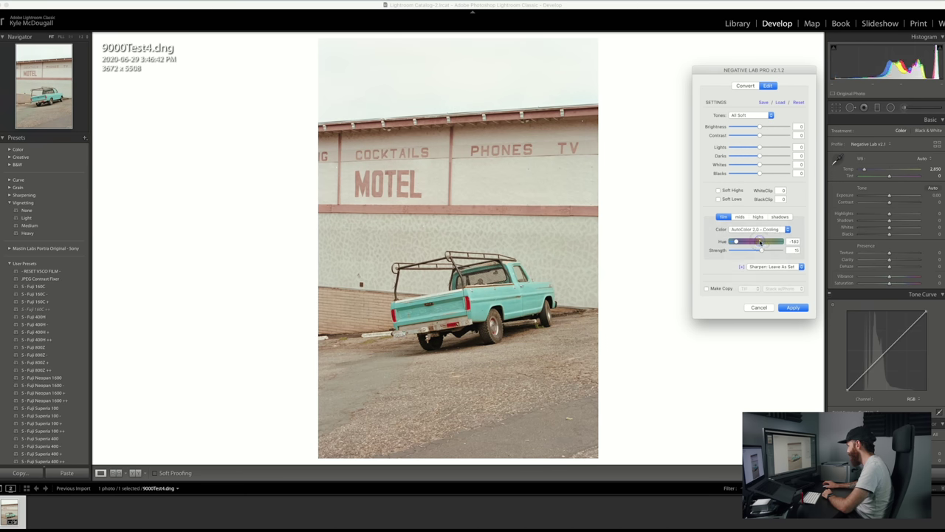
# Set the motel photo's brightness to -4 and its color strength to 15, and apply the Negative Lab Pro edits
pyautogui.click(759, 127)
pyautogui.moveTo(759, 128); pyautogui.dragTo(758, 129)
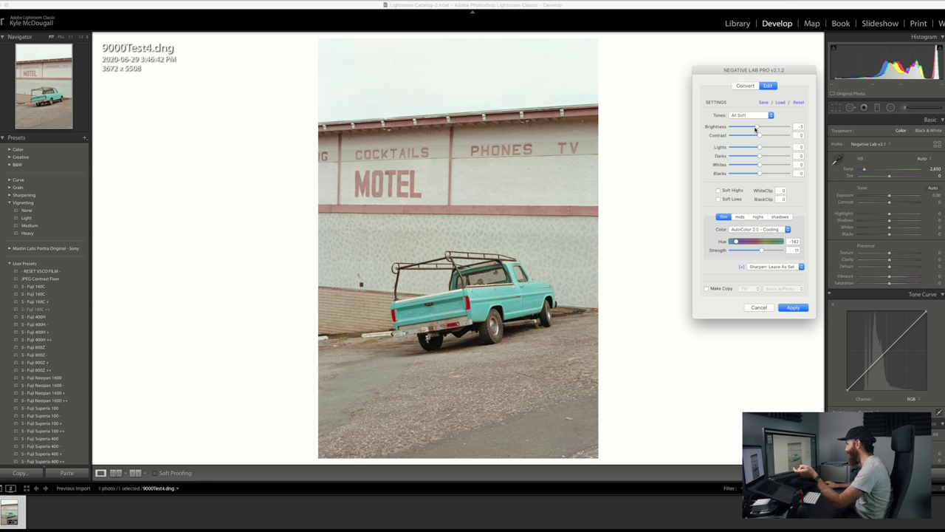
pyautogui.moveTo(756, 128); pyautogui.dragTo(755, 128)
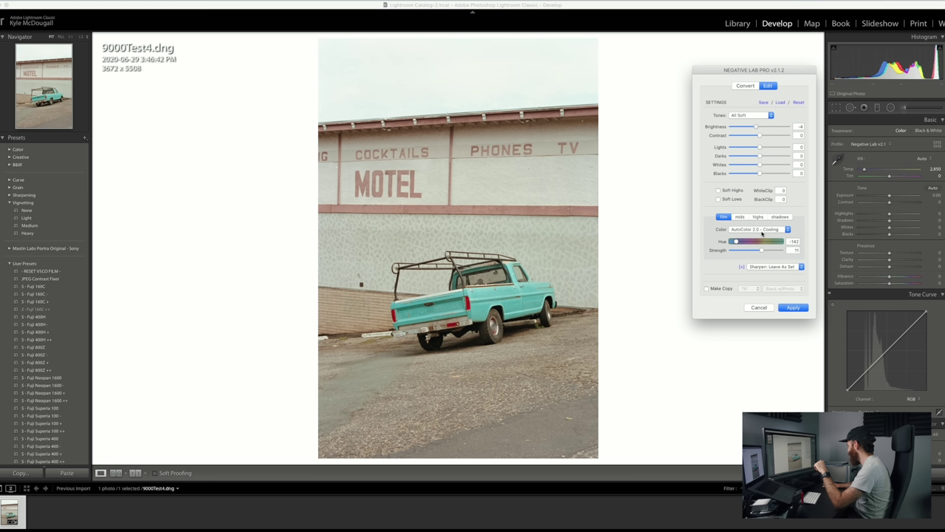
pyautogui.moveTo(764, 252); pyautogui.dragTo(767, 252)
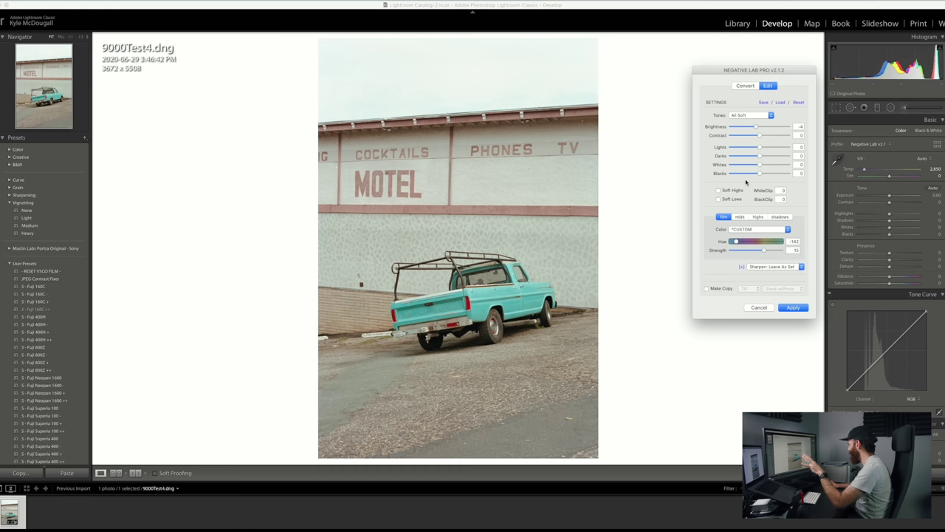
pyautogui.click(793, 308)
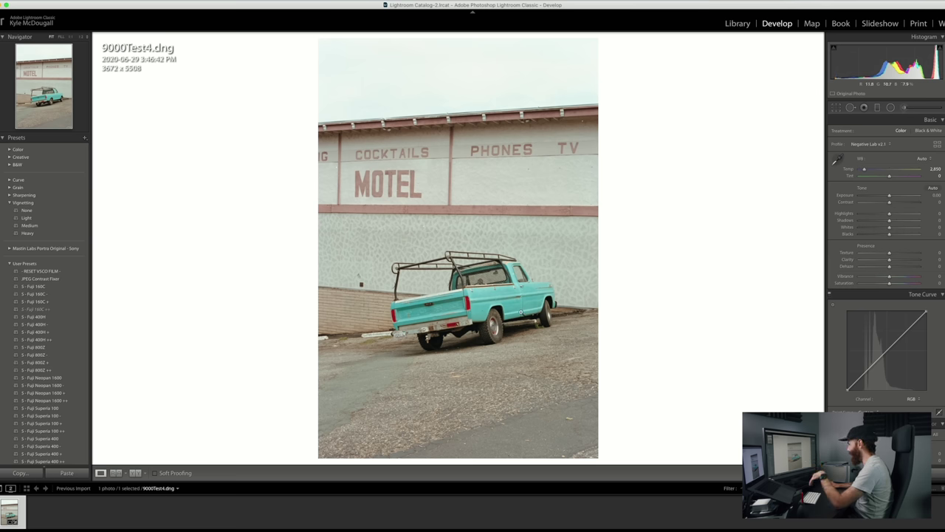
# Review the motel photo's sharpening settings and examine the truck's rack, tailgate and rear wheels up close
pyautogui.scroll(-10, 882, 336)
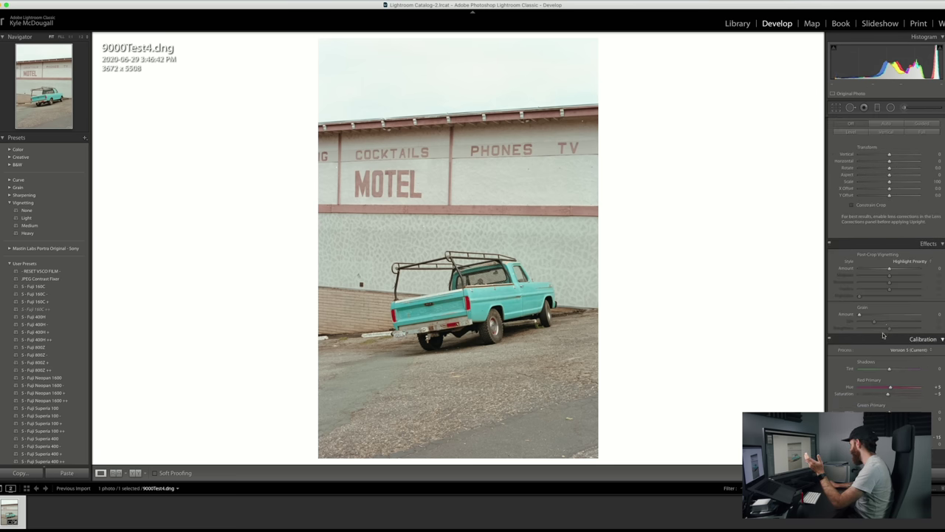
pyautogui.scroll(3, 883, 336)
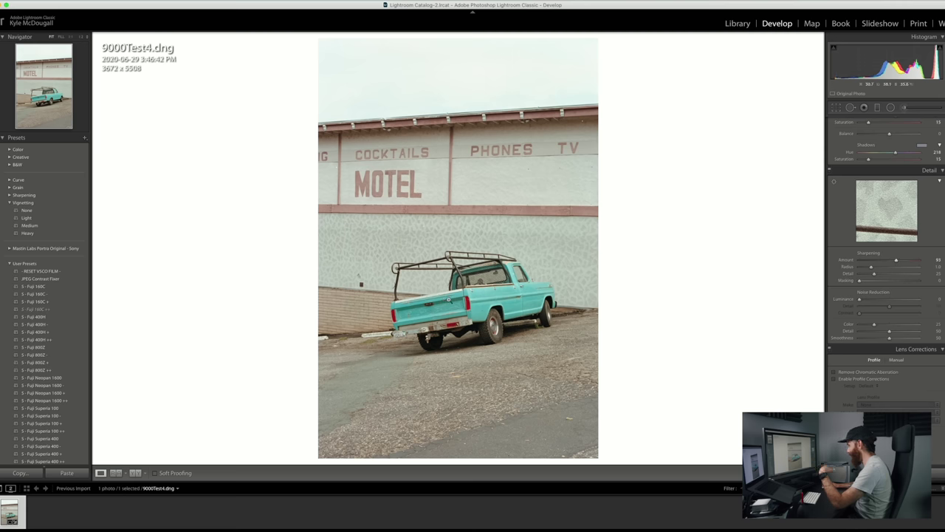
pyautogui.click(436, 291)
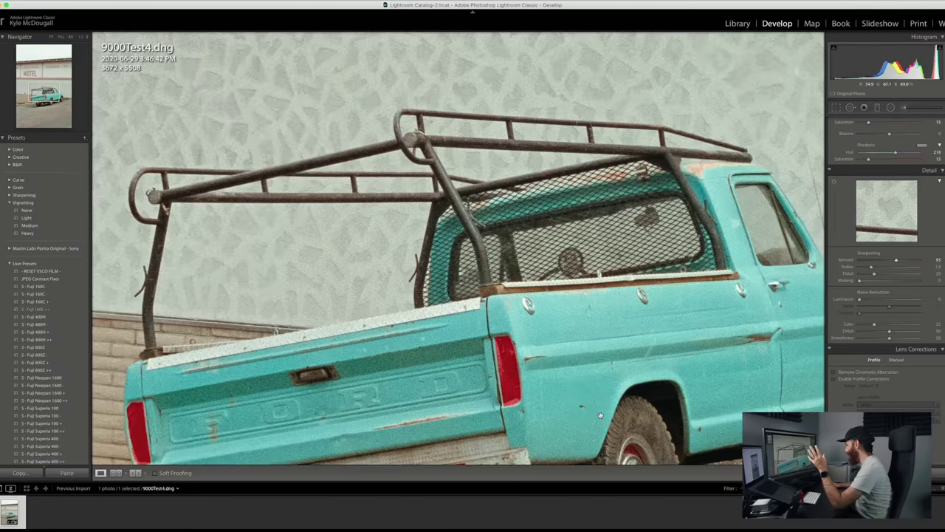
pyautogui.moveTo(609, 408); pyautogui.dragTo(577, 348)
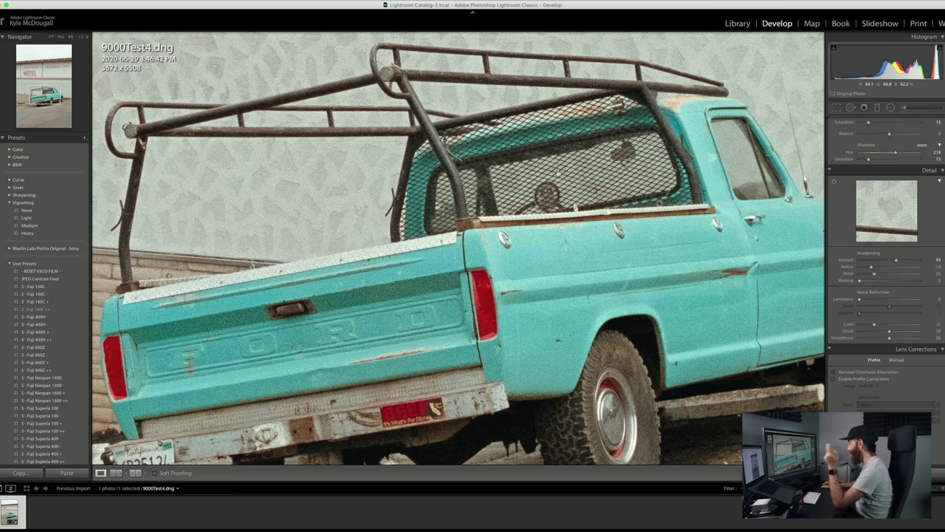
pyautogui.moveTo(514, 98); pyautogui.dragTo(553, 169)
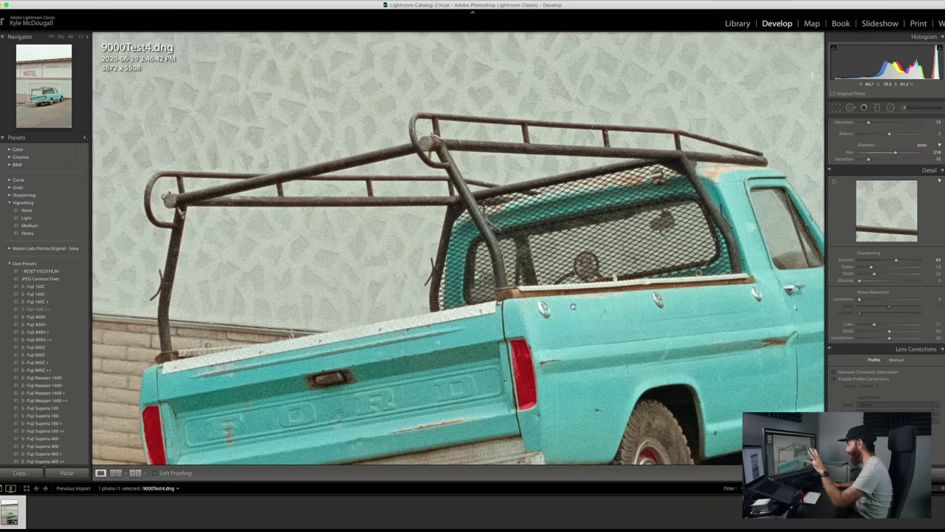
pyautogui.moveTo(598, 358); pyautogui.dragTo(605, 186)
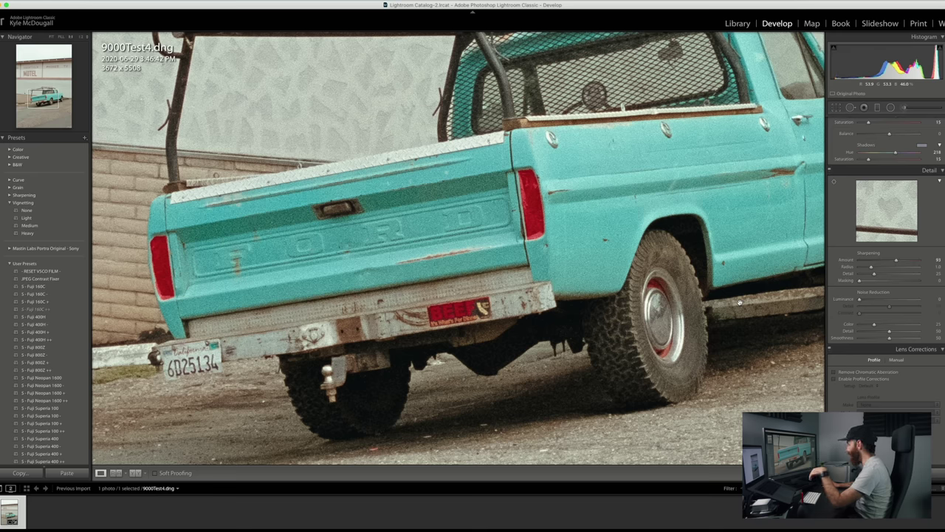
# Examine the truck's rear window mesh, the textured wall and the brickwork up close, and return to the full view
pyautogui.scroll(-5, 740, 299)
pyautogui.scroll(10, 739, 294)
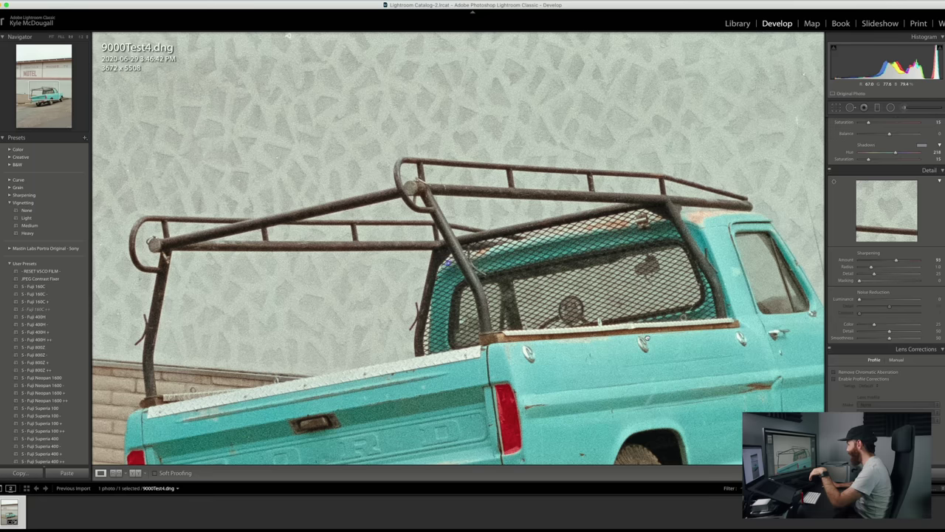
pyautogui.scroll(-3, 704, 314)
pyautogui.hscroll(-4, 704, 314)
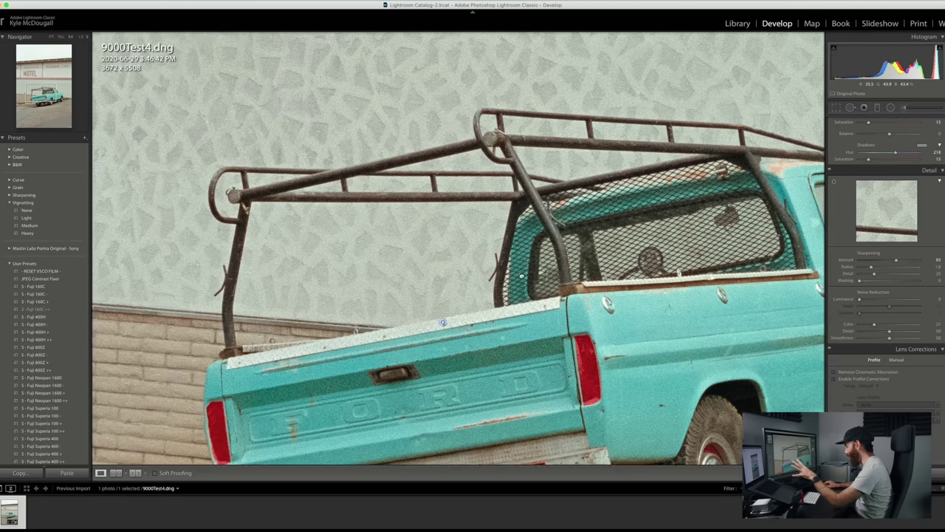
pyautogui.moveTo(436, 352); pyautogui.dragTo(660, 311)
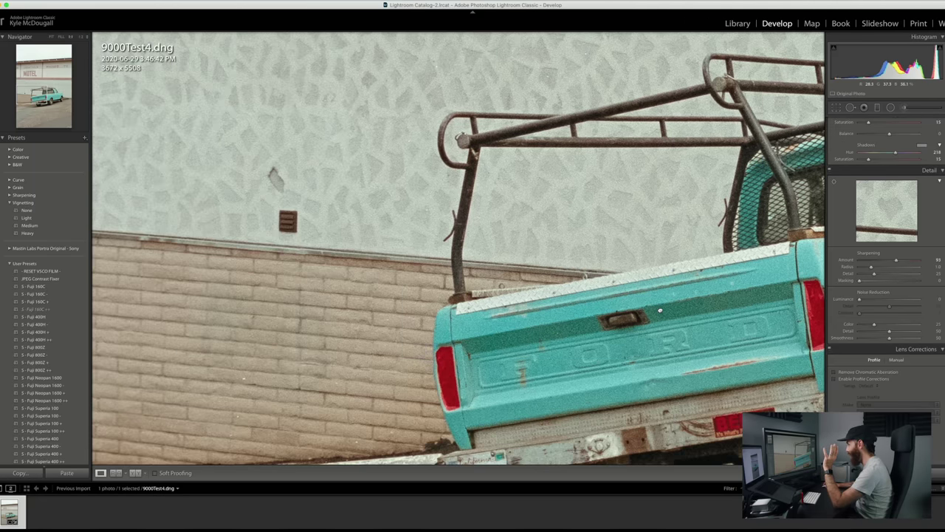
pyautogui.click(667, 325)
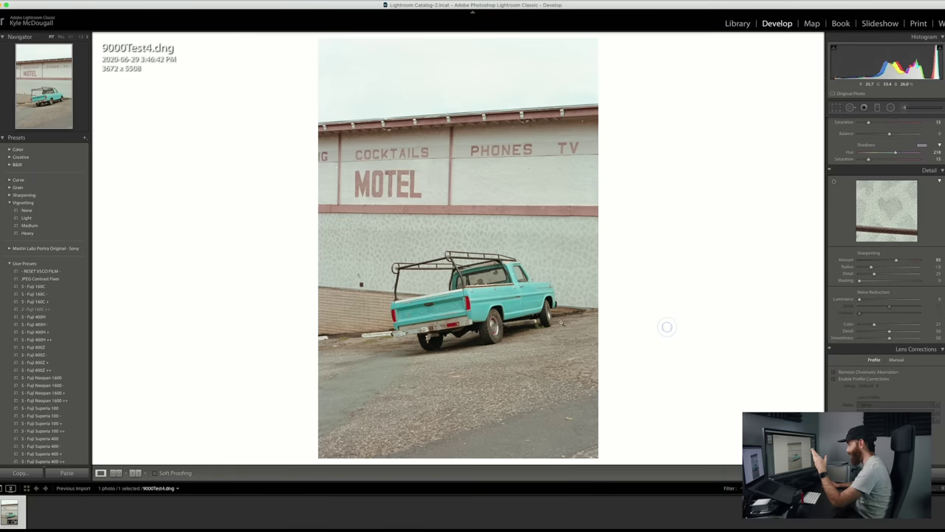